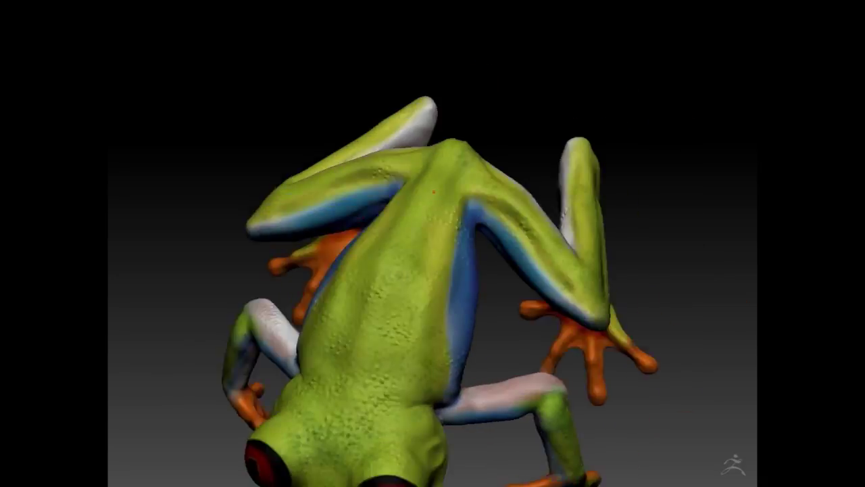
pyautogui.moveTo(351, 276); pyautogui.dragTo(428, 341)
pyautogui.moveTo(382, 371)
pyautogui.mouseDown()
pyautogui.moveTo(348, 221)
pyautogui.moveTo(407, 257)
pyautogui.moveTo(451, 255)
pyautogui.mouseUp()
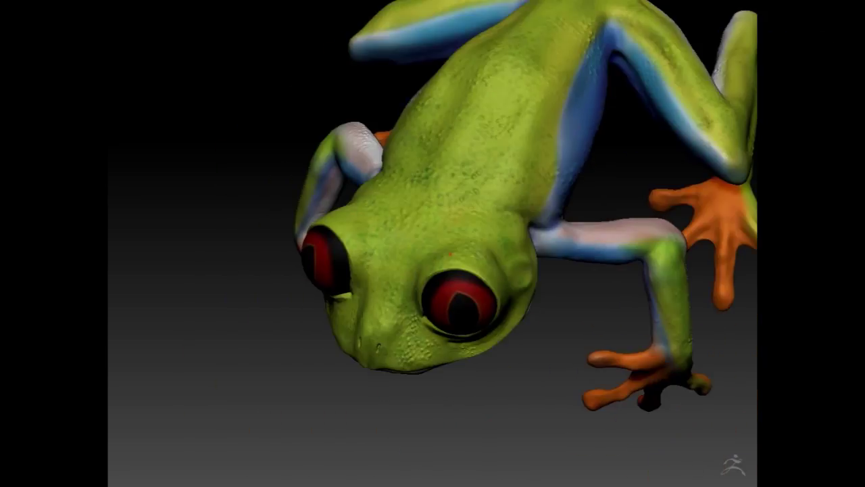
pyautogui.moveTo(544, 126)
pyautogui.mouseDown()
pyautogui.moveTo(683, 294)
pyautogui.moveTo(380, 112)
pyautogui.moveTo(377, 188)
pyautogui.mouseUp()
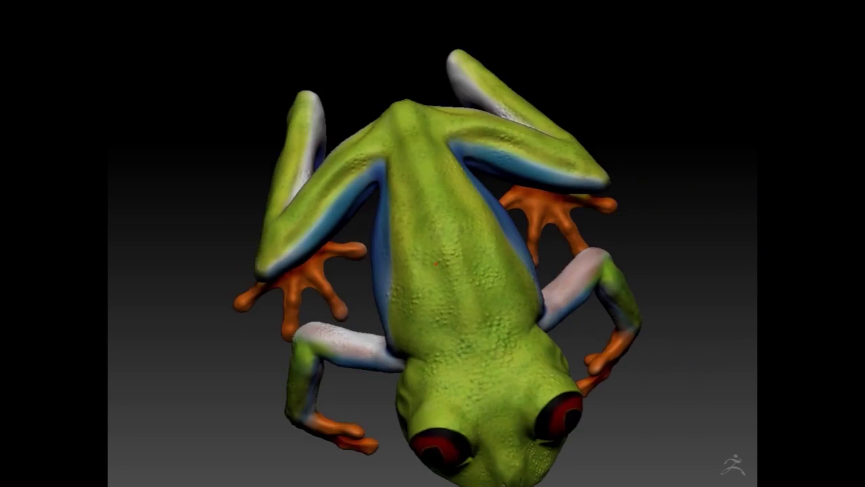
pyautogui.moveTo(377, 187)
pyautogui.mouseDown()
pyautogui.moveTo(451, 340)
pyautogui.moveTo(370, 239)
pyautogui.moveTo(518, 154)
pyautogui.mouseUp()
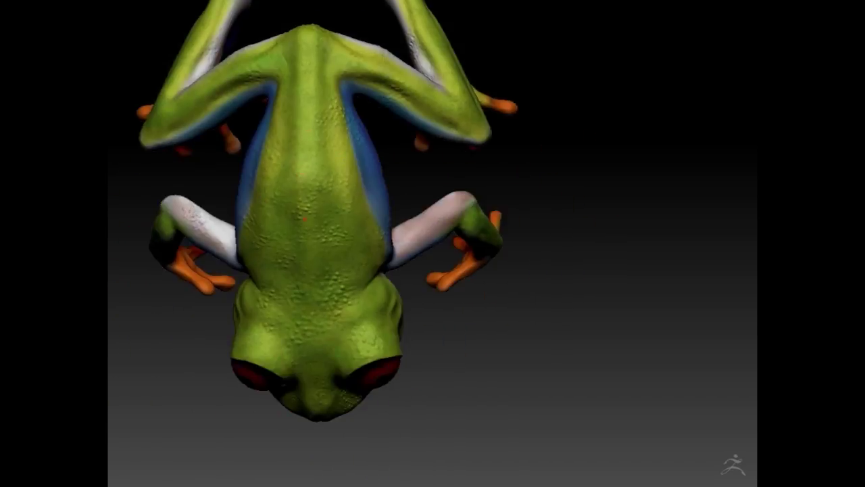